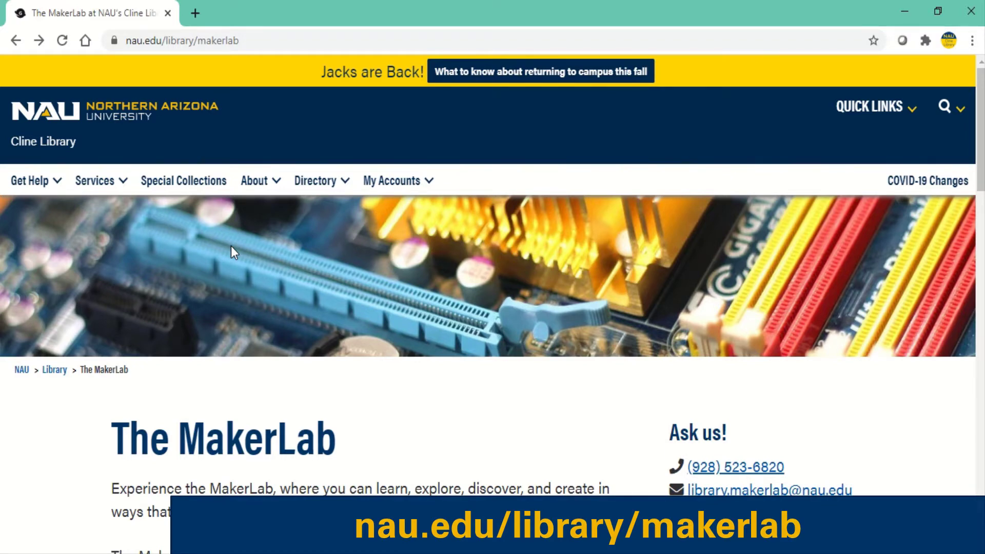
Scroll down and open the yellow 'Submit a 3D Print Request' form in the right column.
{"action": "scroll", "coordinate": [232, 250], "scroll_direction": "down", "scroll_amount": 4}
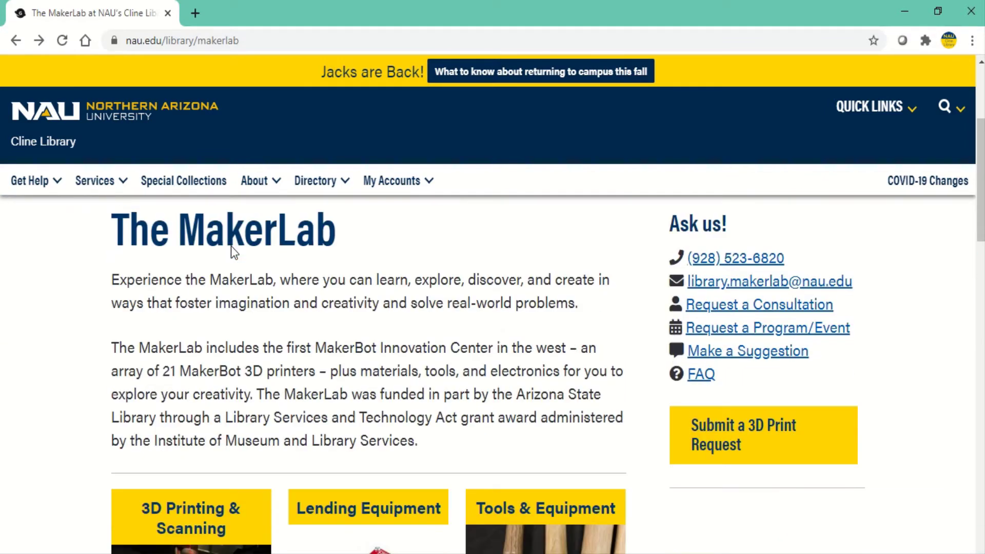
{"action": "scroll", "coordinate": [230, 245], "scroll_direction": "down", "scroll_amount": 2}
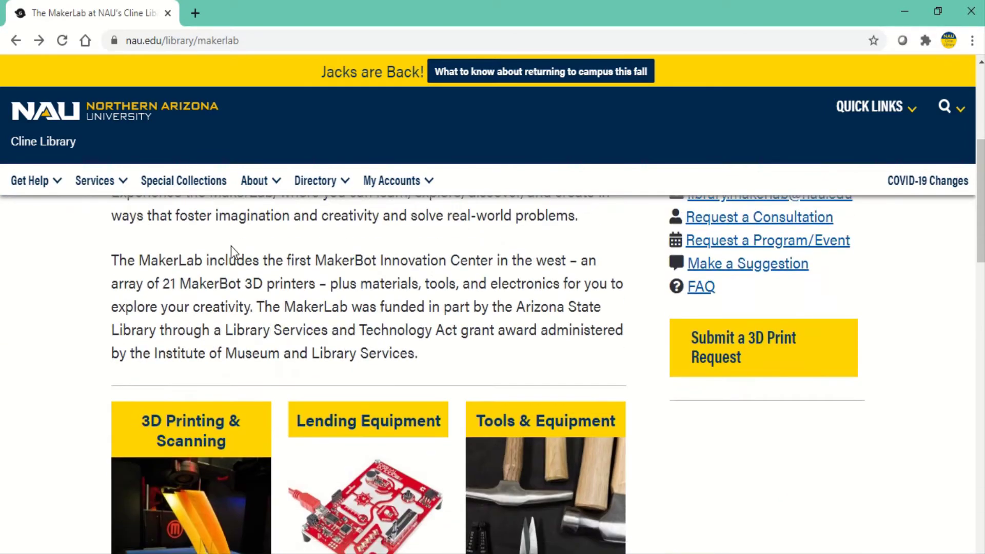
{"action": "left_click", "coordinate": [759, 375]}
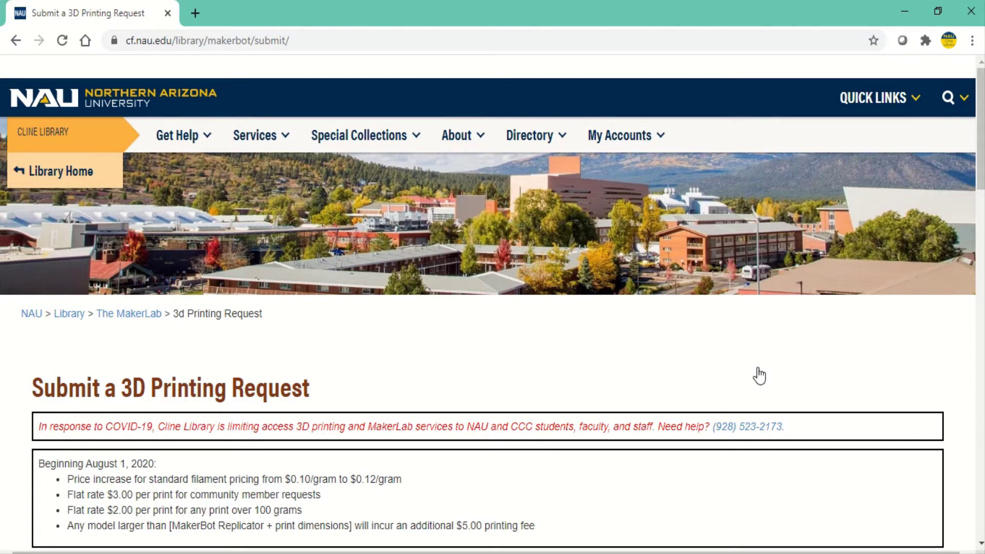
Set requester to NAU Student, choose Hold for pickup, and answer No to class/club.
{"action": "scroll", "coordinate": [759, 376], "scroll_direction": "down", "scroll_amount": 1}
{"action": "scroll", "coordinate": [759, 375], "scroll_direction": "down", "scroll_amount": 4}
{"action": "scroll", "coordinate": [759, 375], "scroll_direction": "down", "scroll_amount": 3}
{"action": "scroll", "coordinate": [759, 375], "scroll_direction": "down", "scroll_amount": 2}
{"action": "scroll", "coordinate": [759, 375], "scroll_direction": "up", "scroll_amount": 1}
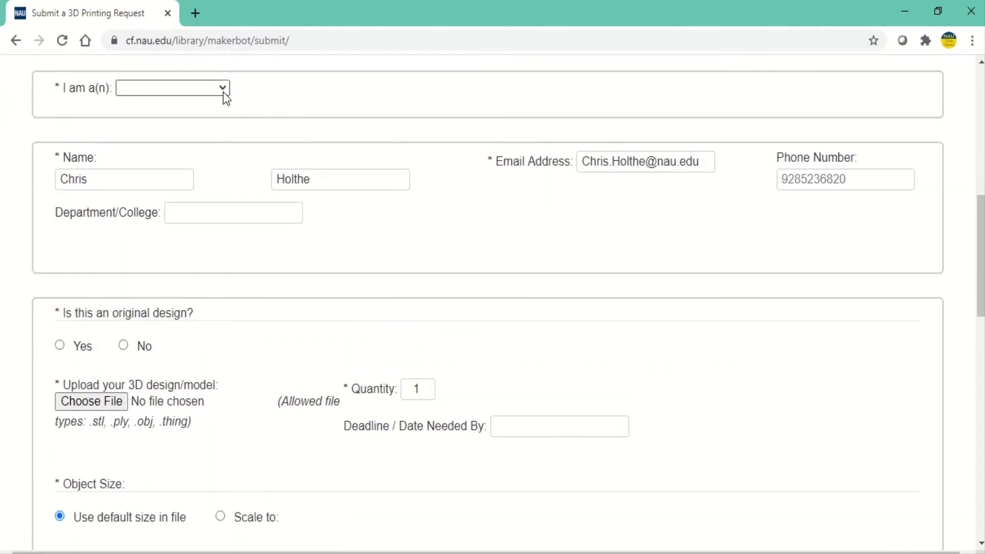
{"action": "left_click", "coordinate": [224, 96]}
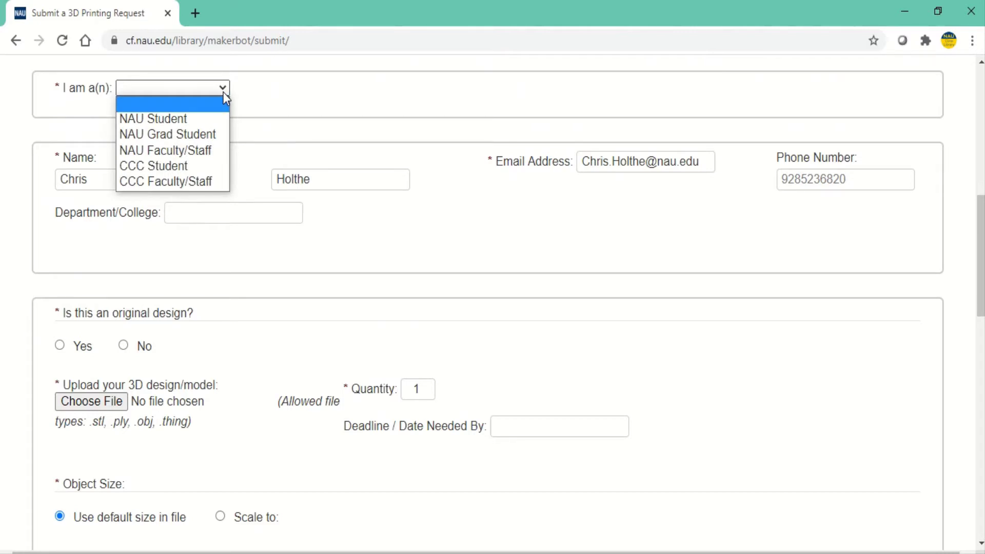
{"action": "left_click", "coordinate": [198, 121]}
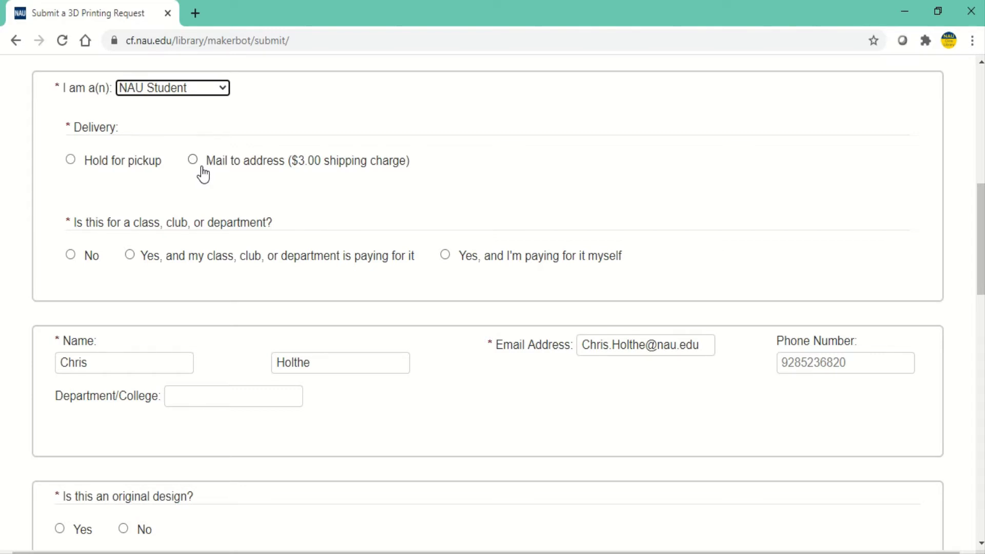
{"action": "left_click", "coordinate": [68, 162]}
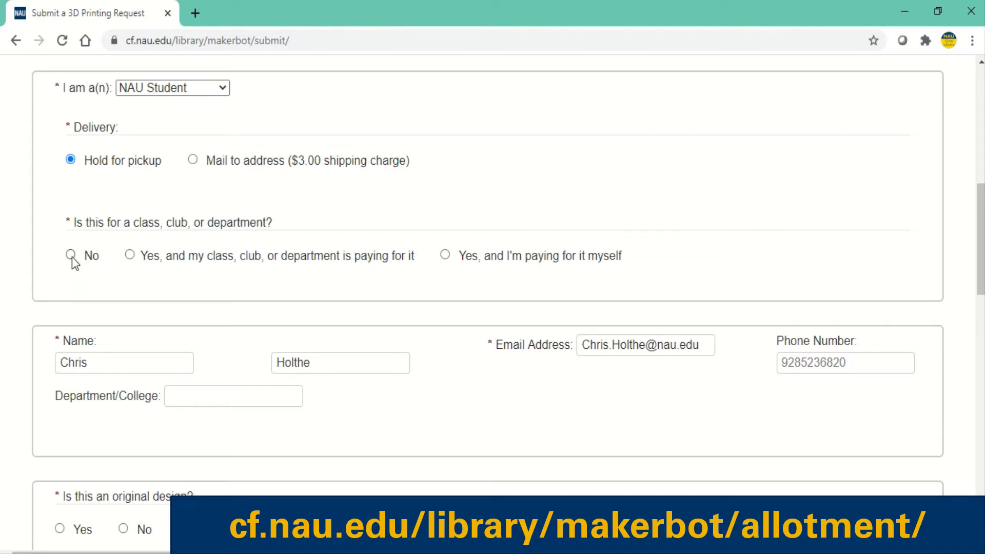
{"action": "left_click", "coordinate": [72, 256]}
Answer No to 'Is this an original design?', correcting an initial Yes.
{"action": "scroll", "coordinate": [354, 266], "scroll_direction": "down", "scroll_amount": 1}
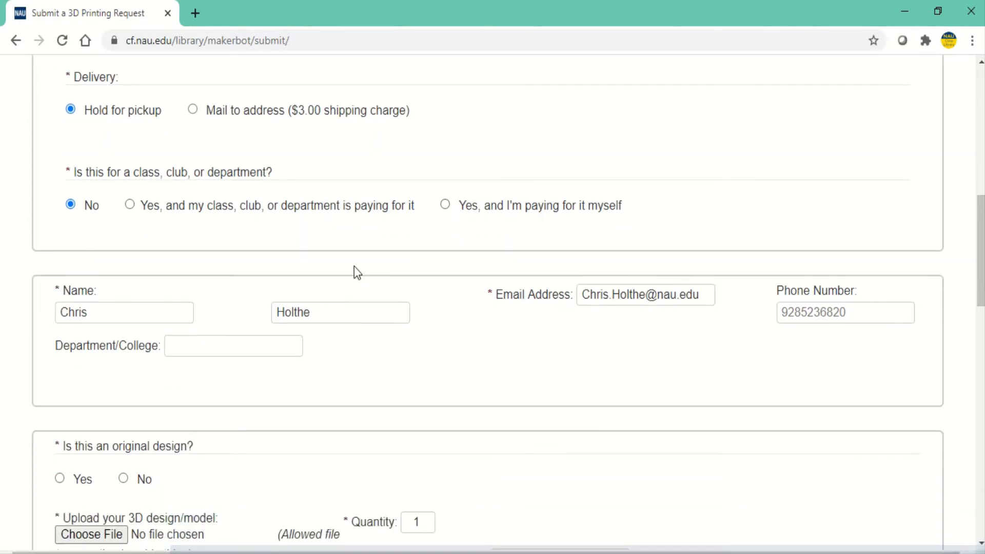
{"action": "scroll", "coordinate": [354, 267], "scroll_direction": "down", "scroll_amount": 3}
{"action": "scroll", "coordinate": [353, 267], "scroll_direction": "down", "scroll_amount": 1}
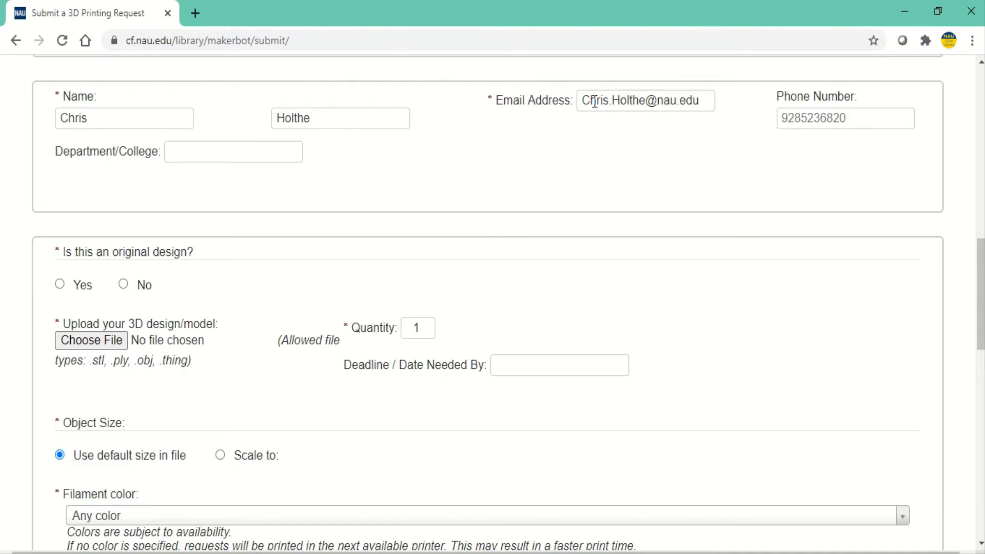
{"action": "scroll", "coordinate": [595, 101], "scroll_direction": "down", "scroll_amount": 3}
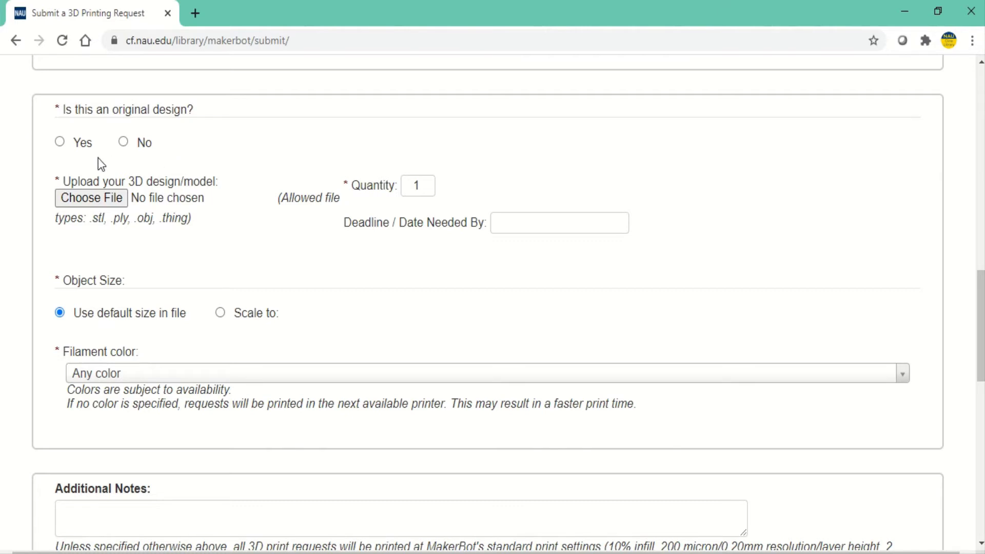
{"action": "left_click", "coordinate": [60, 145]}
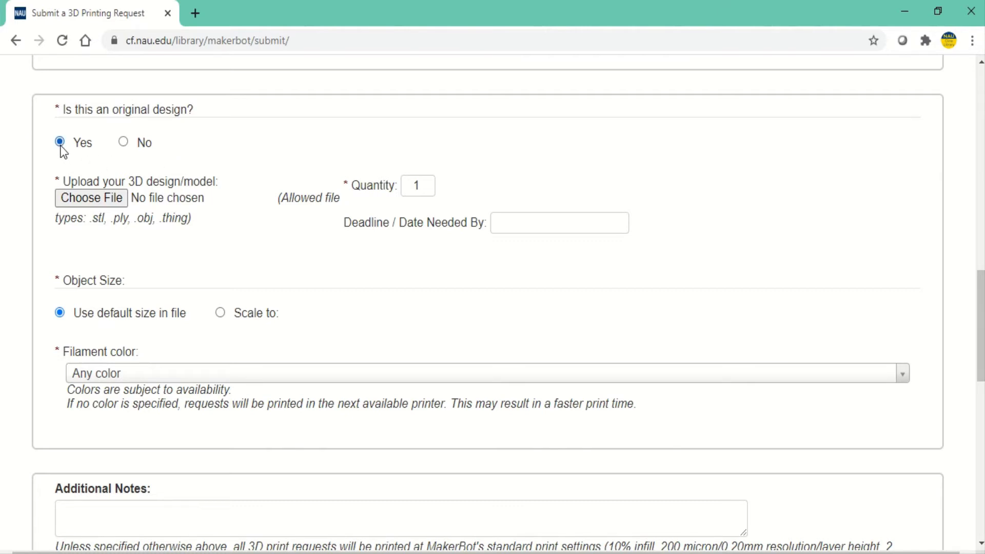
{"action": "left_click", "coordinate": [123, 143]}
Upload Dummy_File.stl from the STL folder as the model file.
{"action": "left_click", "coordinate": [98, 203]}
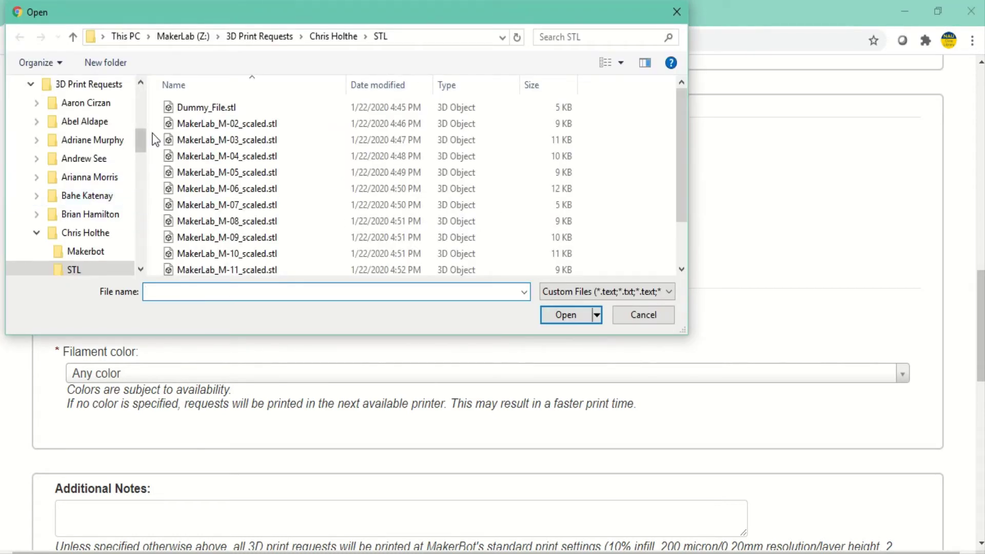
{"action": "double_click", "coordinate": [195, 107]}
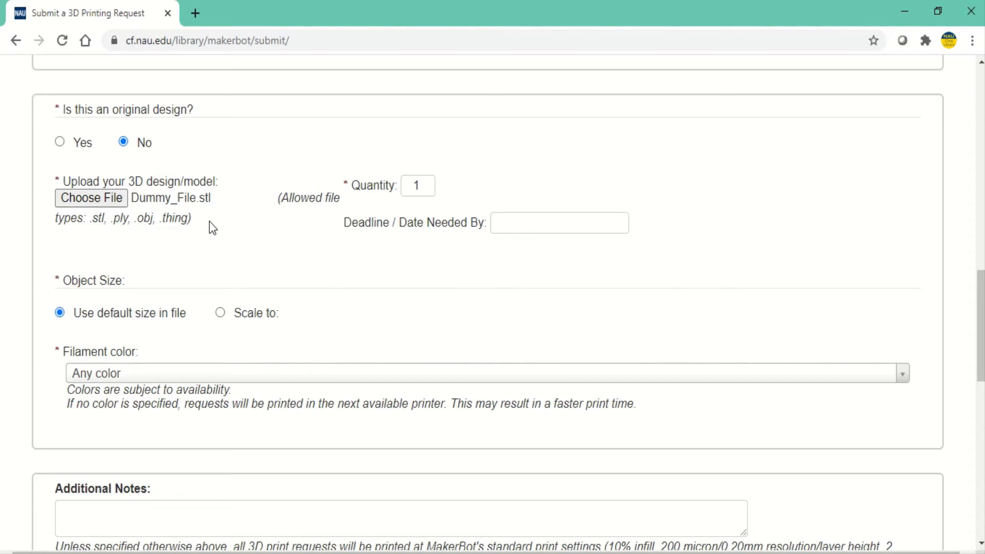
Pick 08/09/2020 as the deadline and choose Scale to by Height in inches.
{"action": "mouse_move", "coordinate": [418, 185]}
{"action": "left_click", "coordinate": [511, 222]}
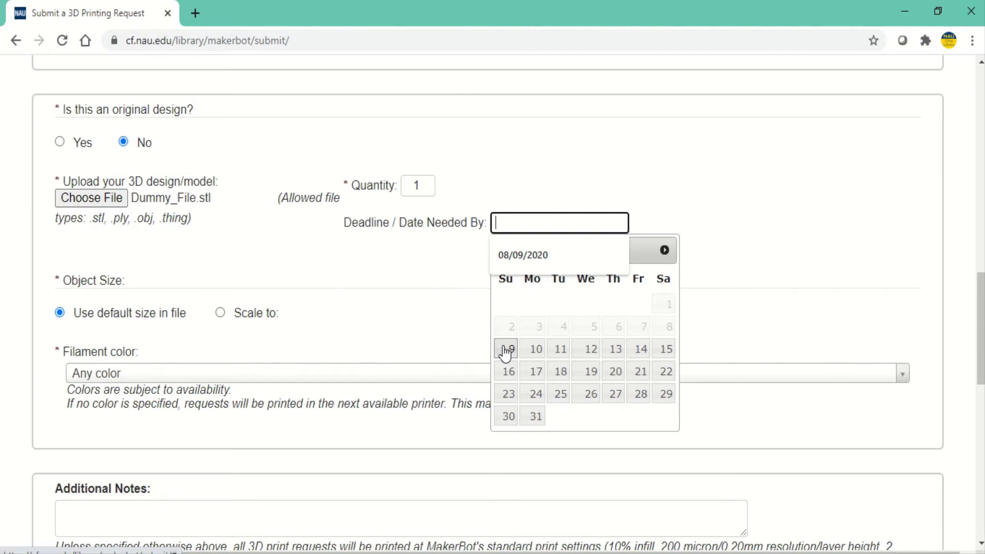
{"action": "left_click", "coordinate": [506, 352]}
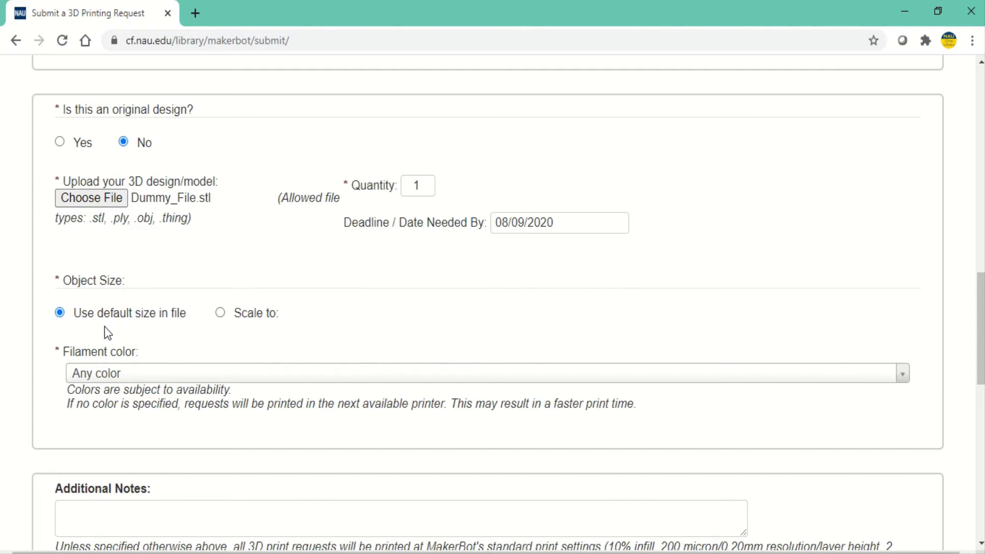
{"action": "left_click", "coordinate": [221, 312]}
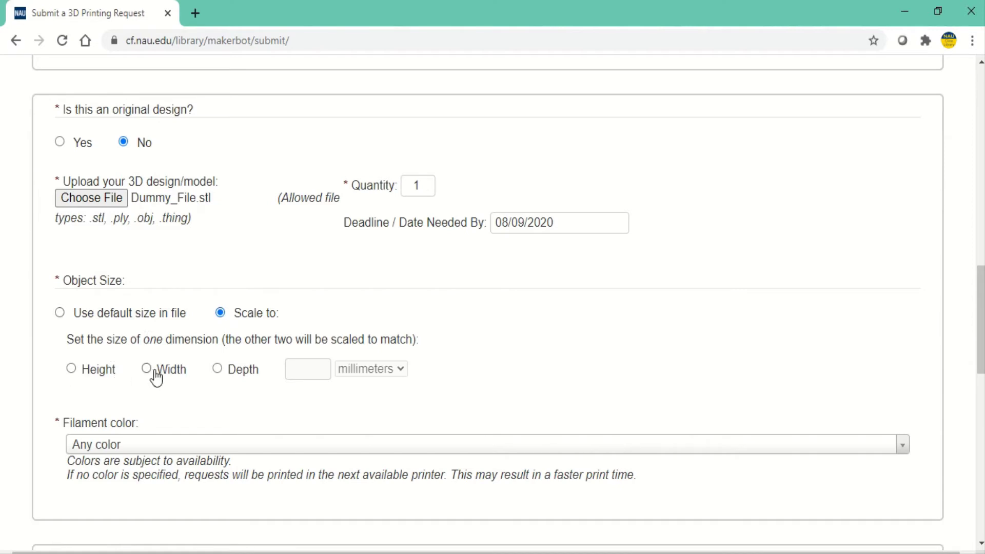
{"action": "left_click", "coordinate": [81, 374]}
{"action": "mouse_move", "coordinate": [320, 369]}
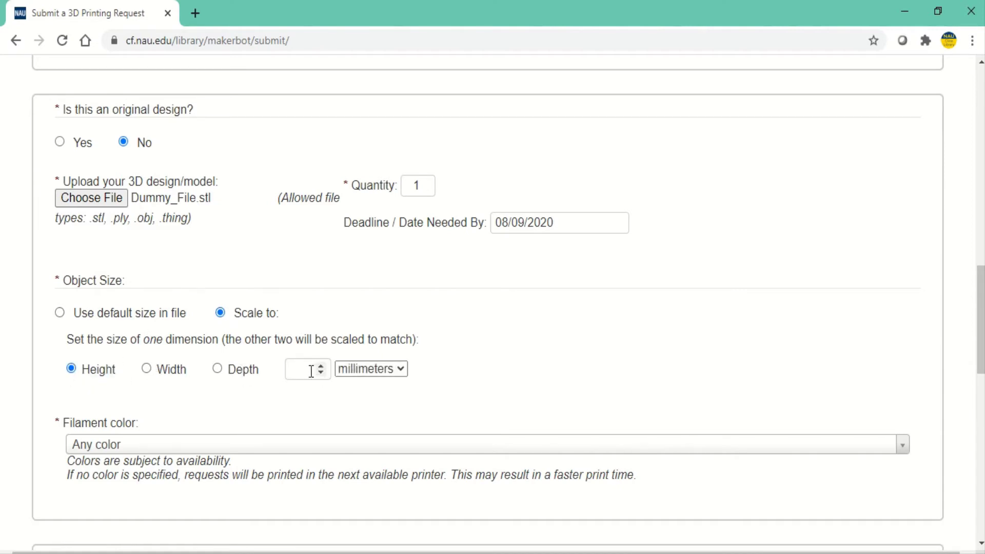
{"action": "left_click", "coordinate": [364, 374]}
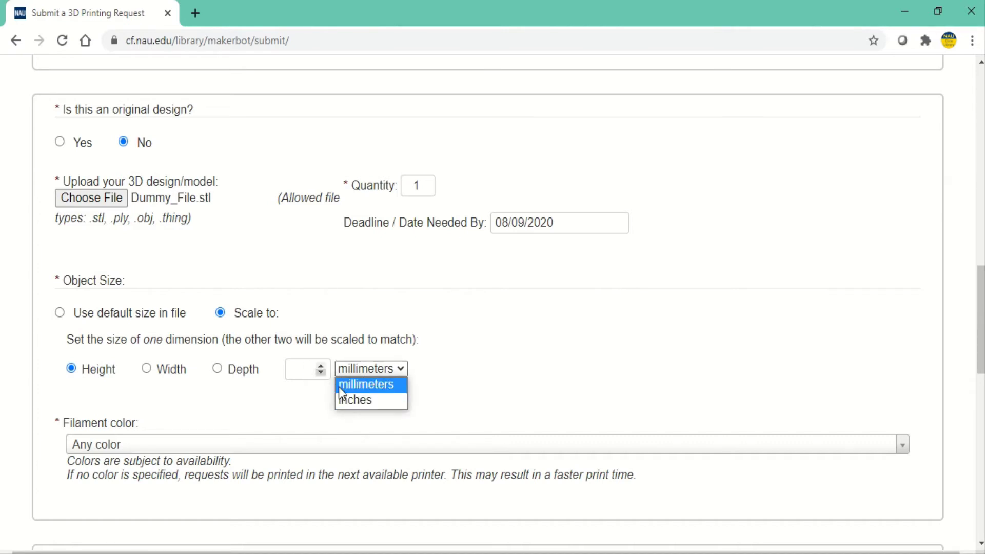
{"action": "left_click", "coordinate": [341, 401]}
{"action": "left_click", "coordinate": [301, 371]}
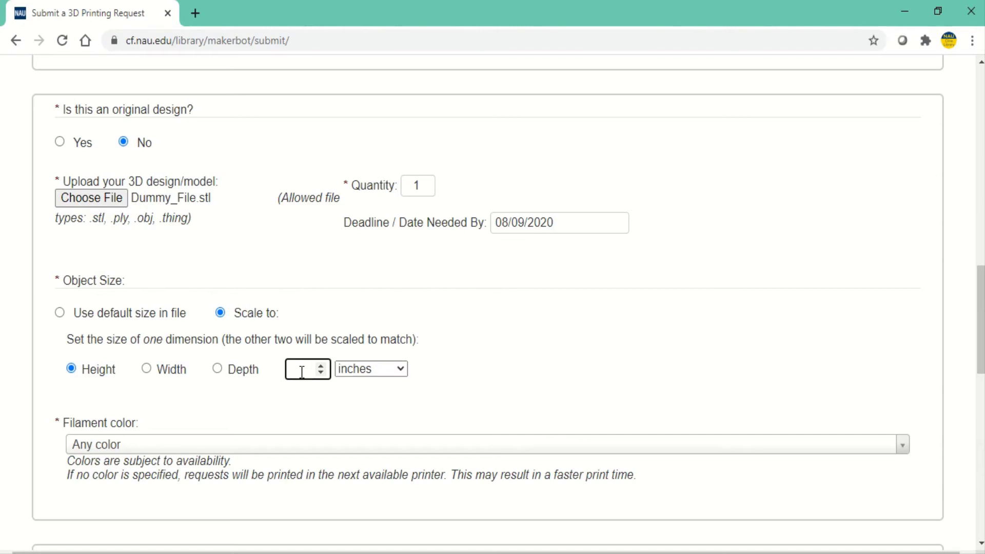
Enter a height of 5 and choose Black from the Neutrals filament colours.
{"action": "type", "text": "5"}
{"action": "scroll", "coordinate": [506, 342], "scroll_direction": "down", "scroll_amount": 2}
{"action": "scroll", "coordinate": [506, 340], "scroll_direction": "down", "scroll_amount": 1}
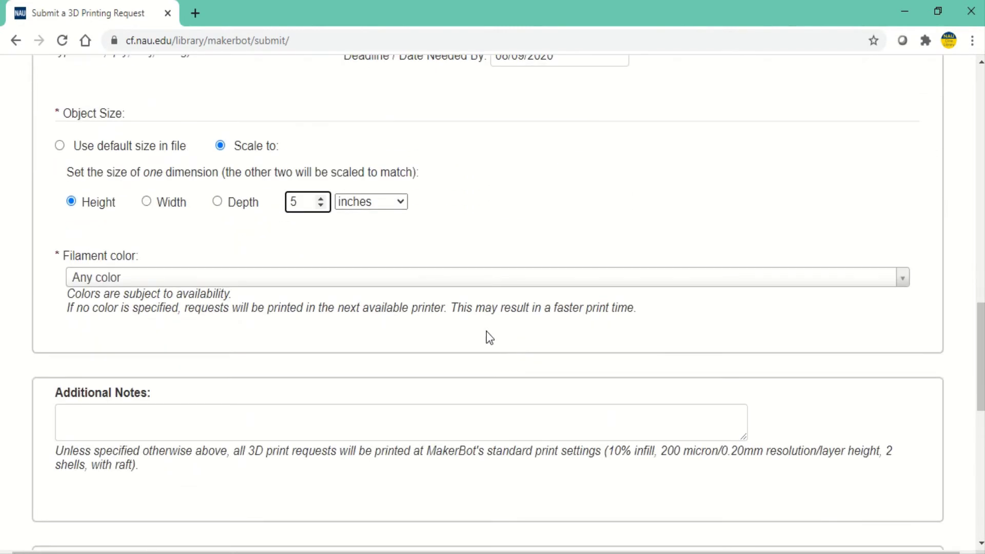
{"action": "left_click", "coordinate": [376, 286]}
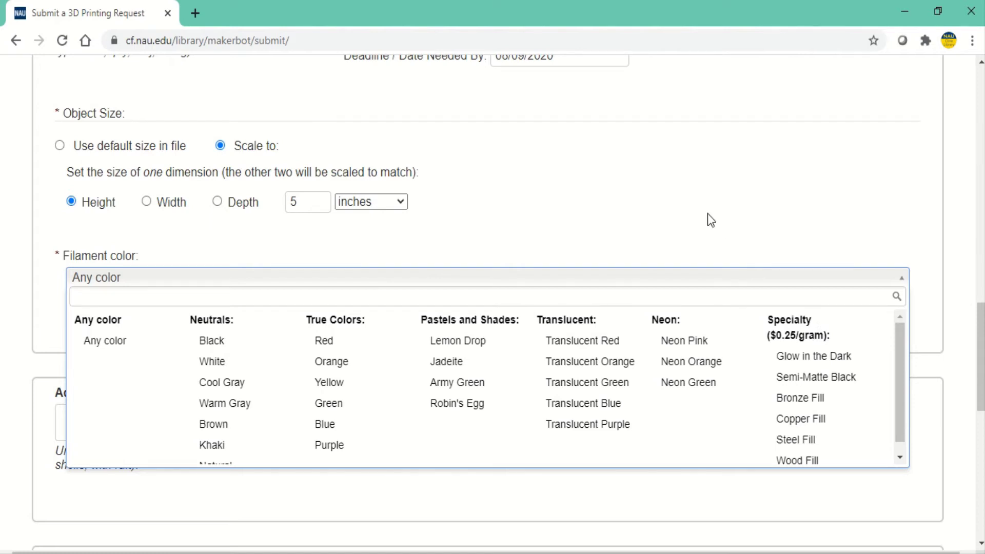
{"action": "left_click", "coordinate": [243, 343]}
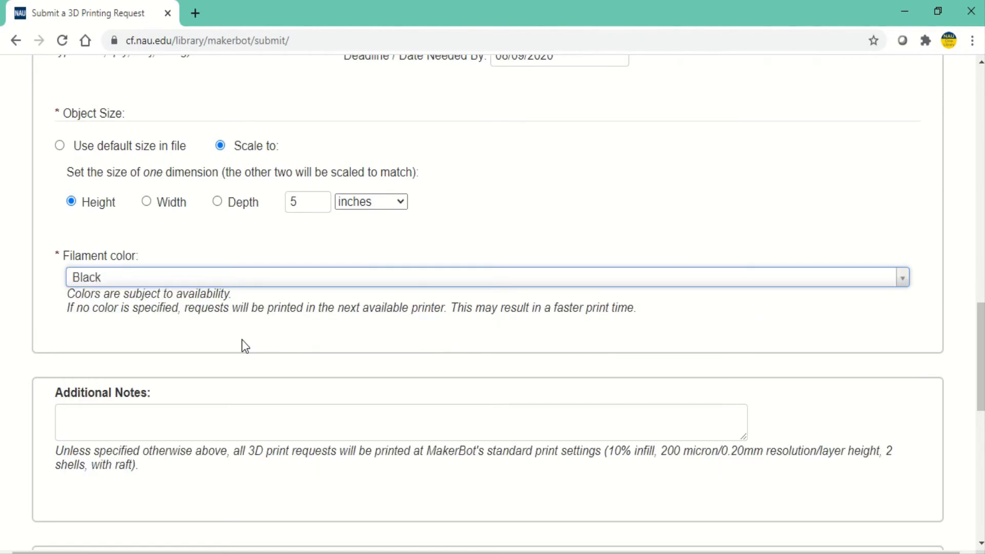
{"action": "scroll", "coordinate": [241, 340], "scroll_direction": "down", "scroll_amount": 1}
{"action": "scroll", "coordinate": [241, 340], "scroll_direction": "down", "scroll_amount": 3}
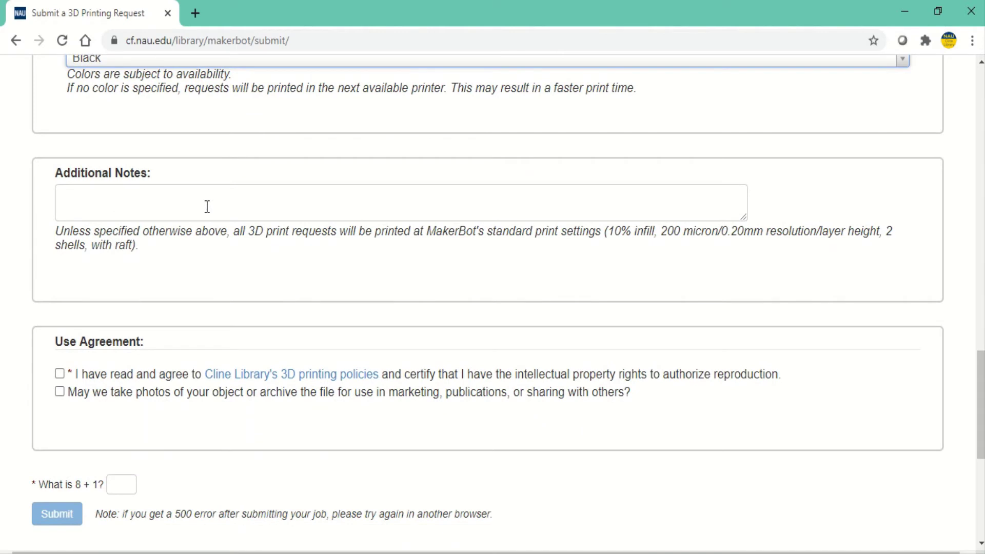
Tick the use-agreement box, enter 9 for 'What is 8 + 1?', and submit the form.
{"action": "left_click", "coordinate": [207, 206]}
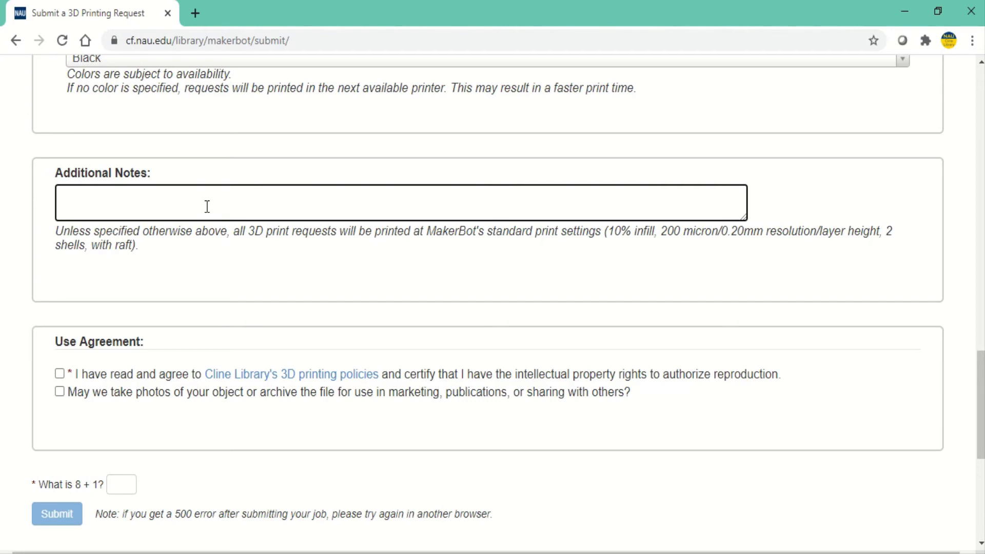
{"action": "scroll", "coordinate": [207, 206], "scroll_direction": "down", "scroll_amount": 1}
{"action": "scroll", "coordinate": [208, 206], "scroll_direction": "down", "scroll_amount": 3}
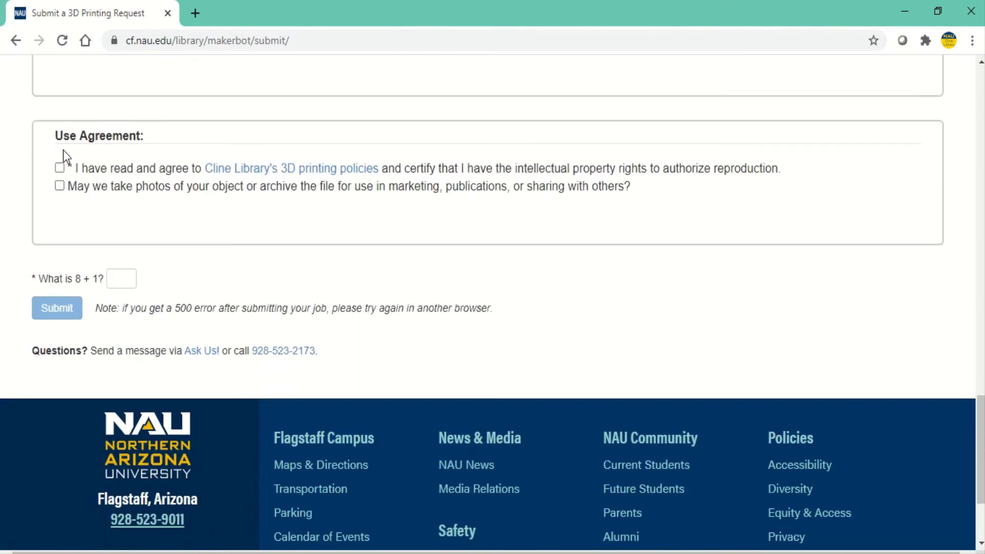
{"action": "left_click", "coordinate": [60, 168]}
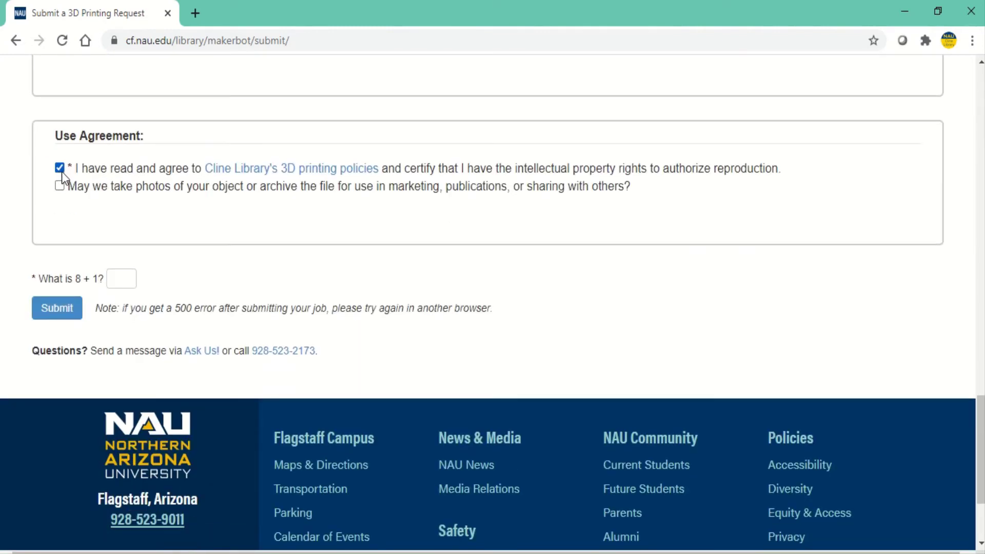
{"action": "left_click", "coordinate": [122, 278]}
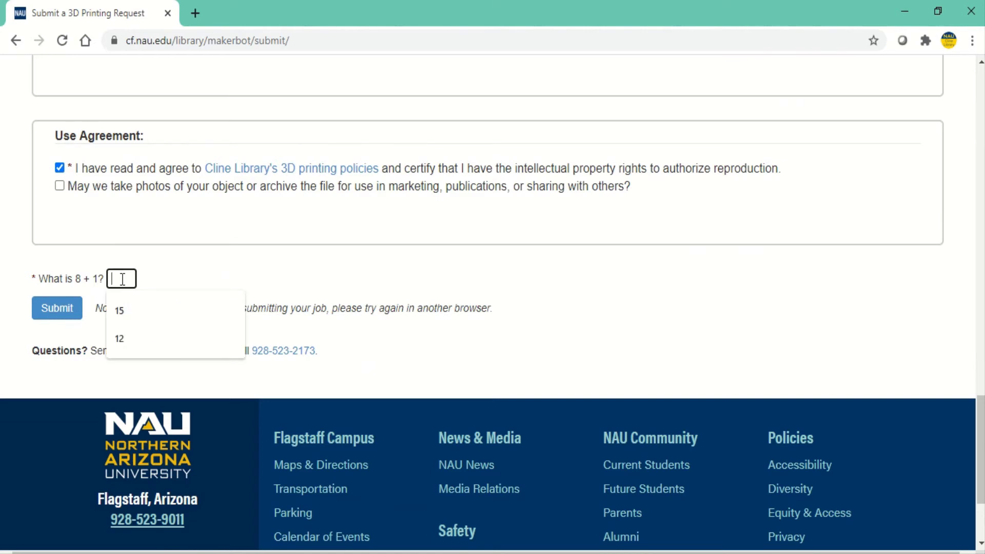
{"action": "type", "text": "9"}
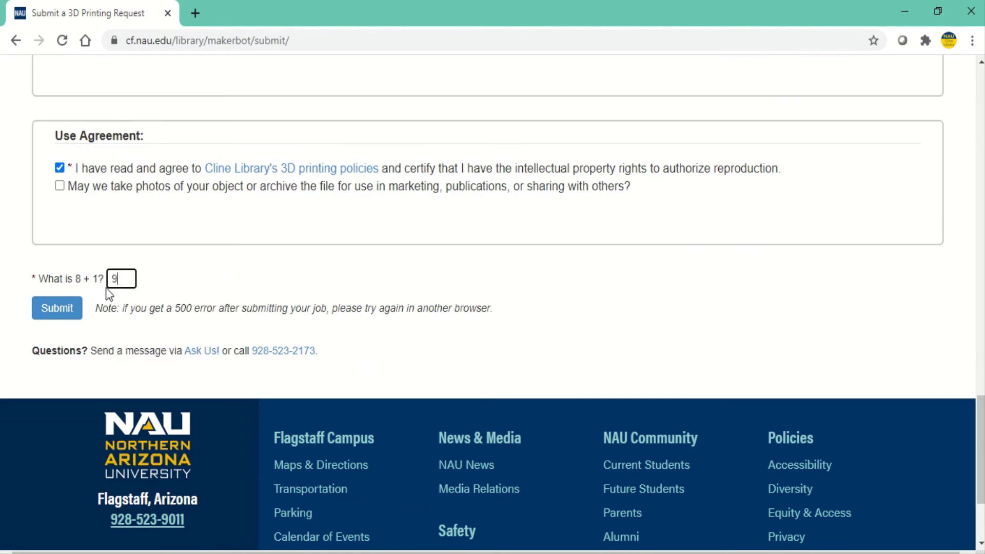
{"action": "left_click", "coordinate": [60, 313]}
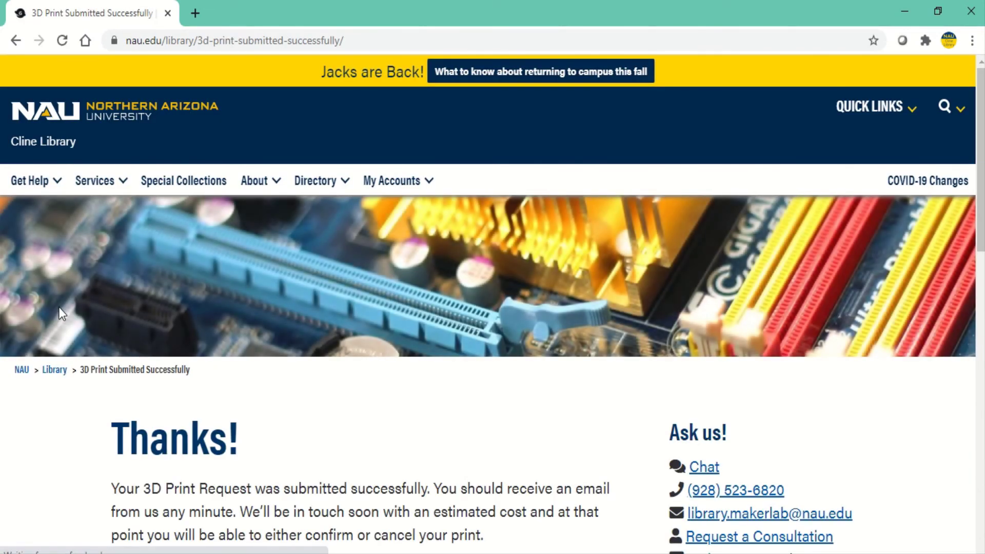
Scroll through the Thanks! confirmation page for the submitted request.
{"action": "scroll", "coordinate": [156, 342], "scroll_direction": "down", "scroll_amount": 3}
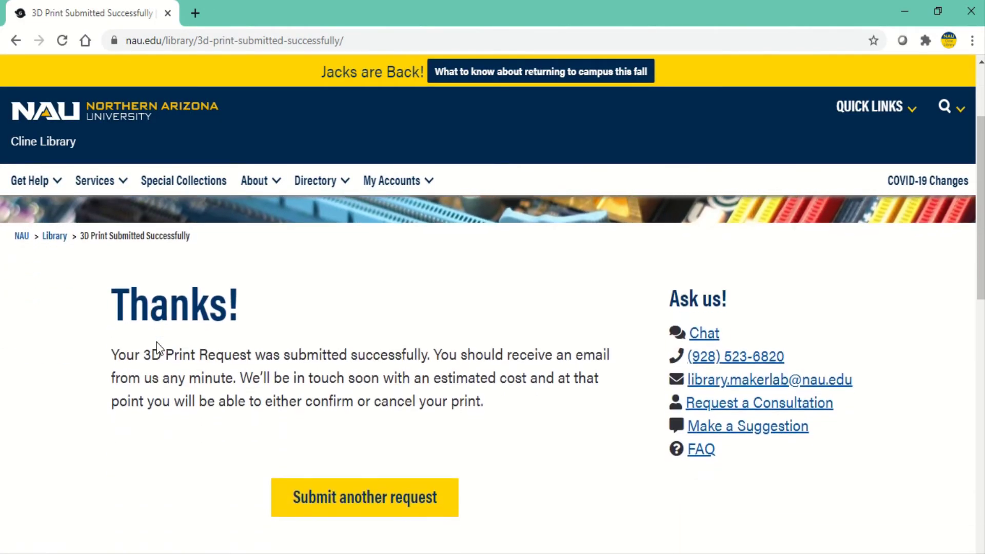
{"action": "scroll", "coordinate": [156, 341], "scroll_direction": "down", "scroll_amount": 1}
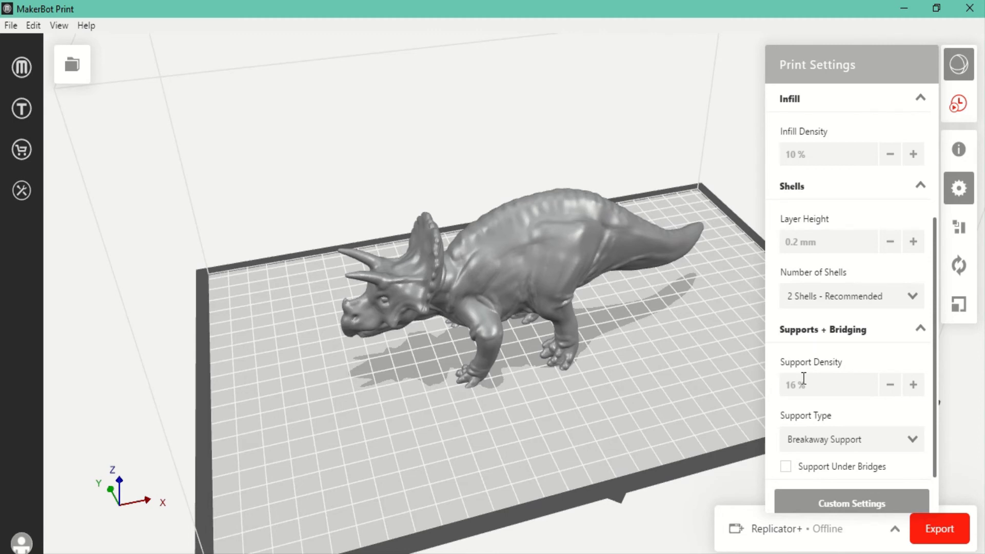
Show the sliced toolpath preview of the triceratops with its orange breakaway supports.
{"action": "left_click", "coordinate": [958, 104]}
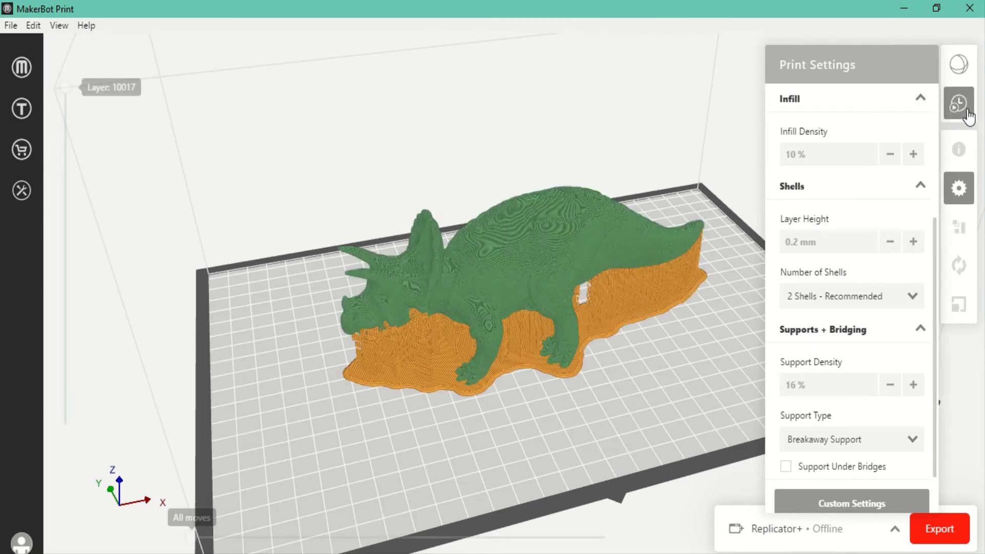